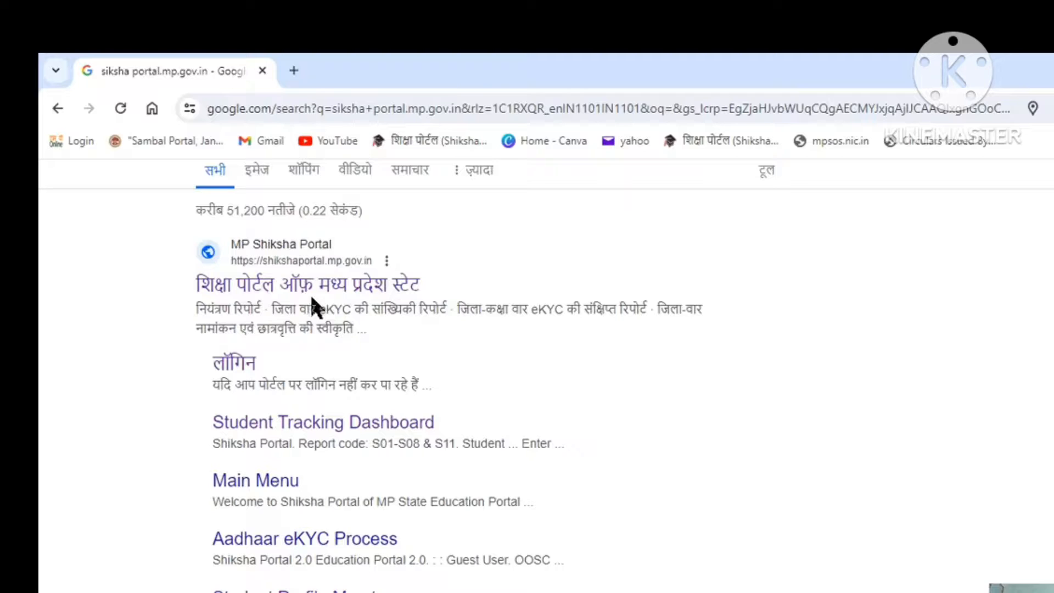
# Open the Shiksha Portal login page and log in with the saved credentials, entering the displayed verification code.
pyautogui.click(235, 367)
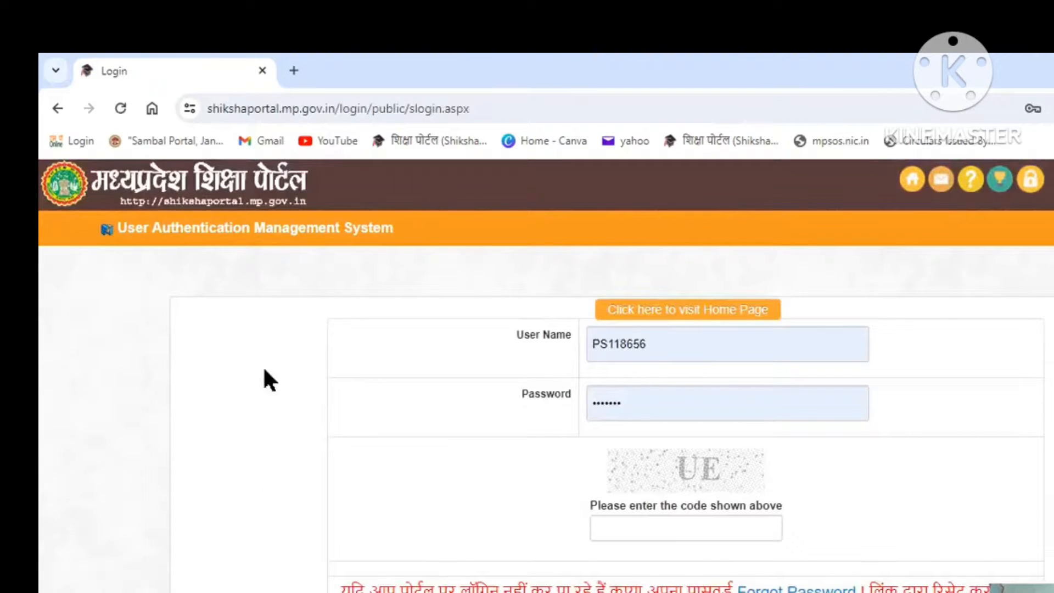
pyautogui.click(722, 342)
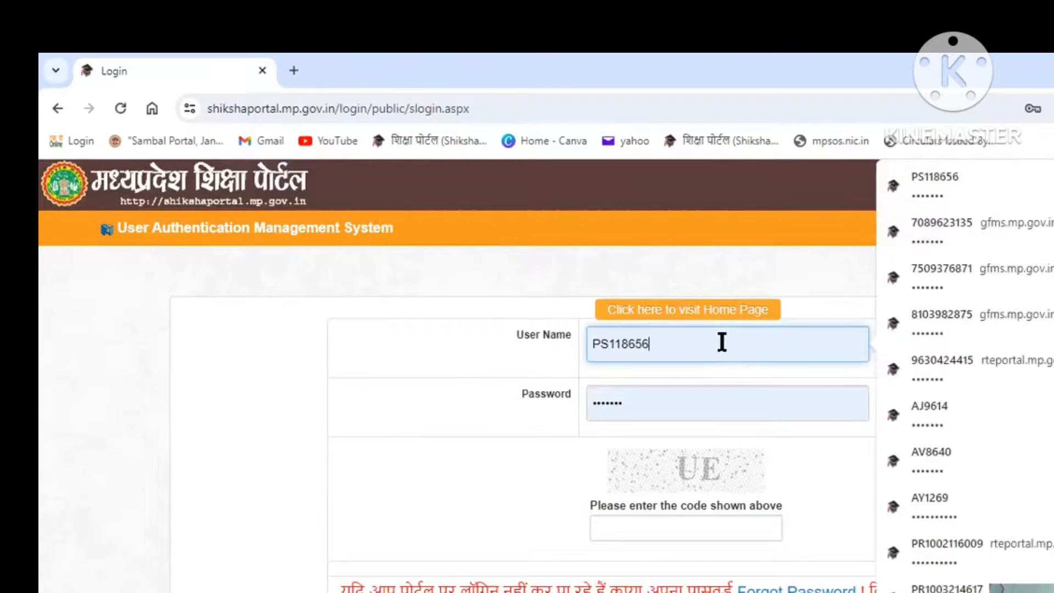
pyautogui.click(677, 410)
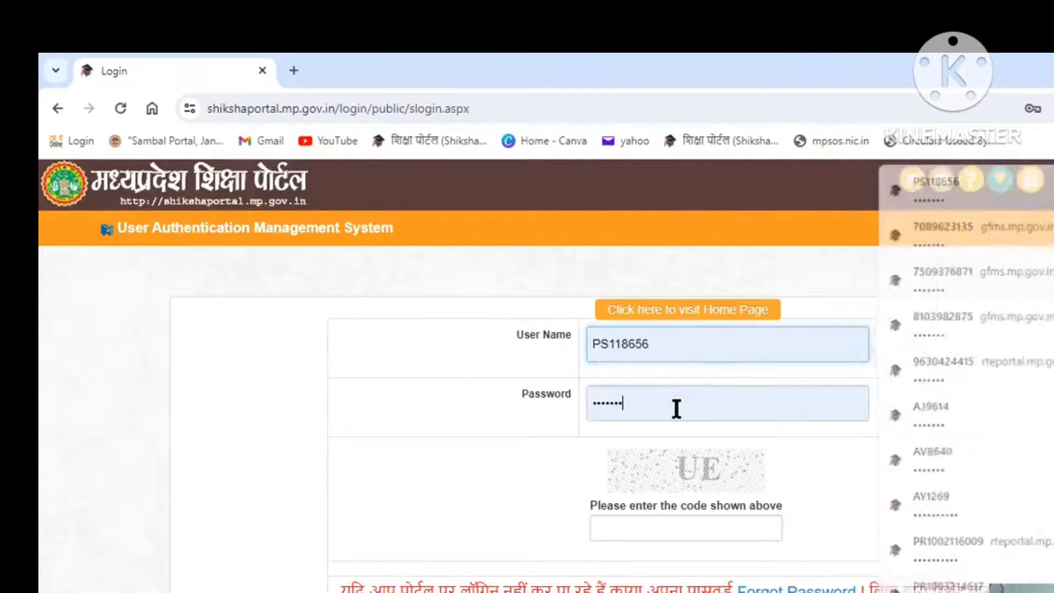
pyautogui.click(649, 536)
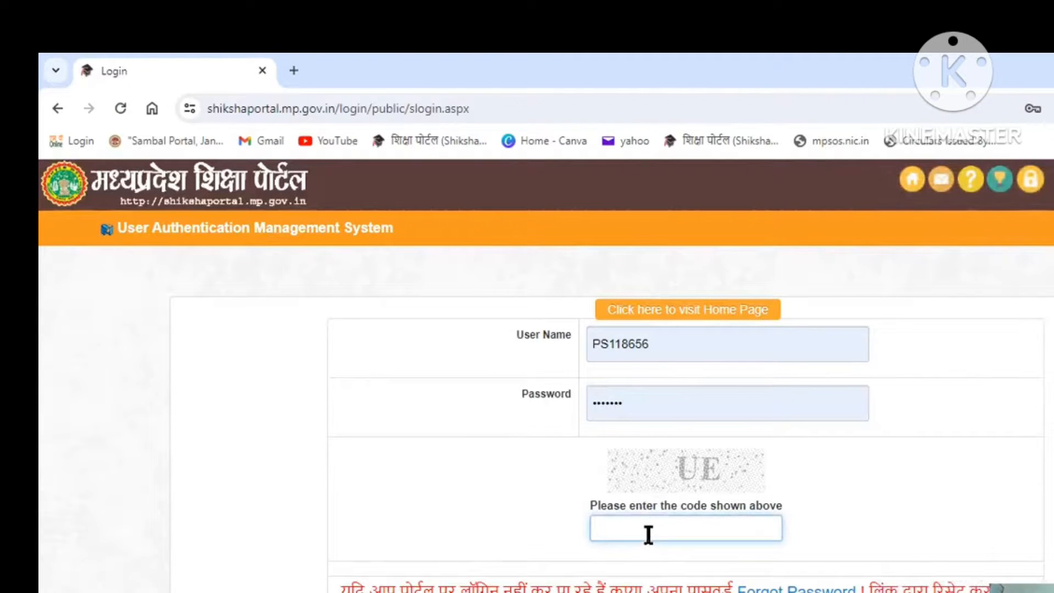
pyautogui.write('UE')
pyautogui.scroll(-3, 706, 559)
pyautogui.click(681, 488)
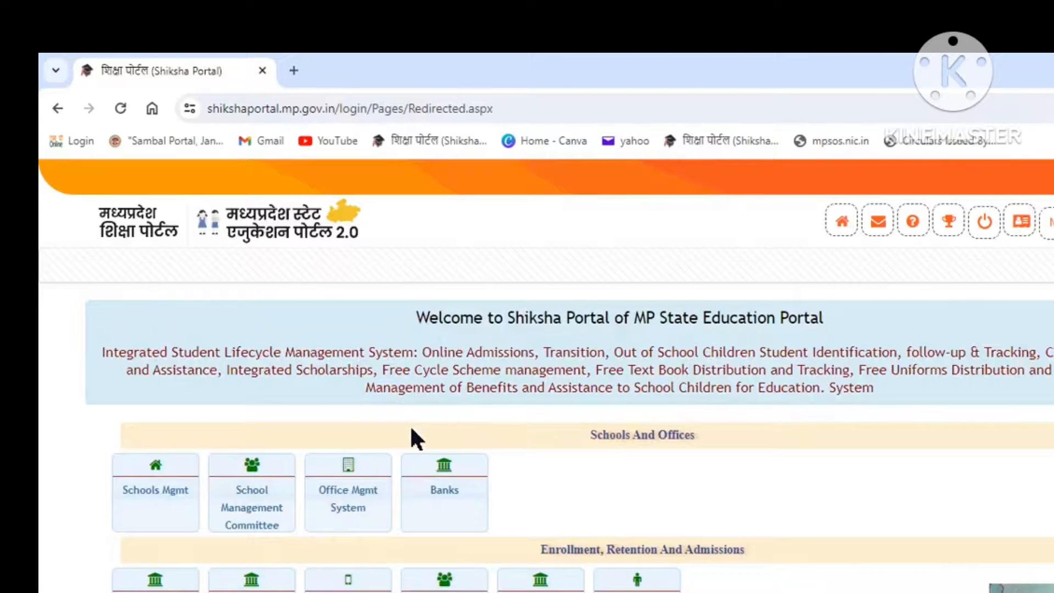
# Open the Admission Mgmt module under Enrollment, Retention And Admissions.
pyautogui.scroll(-2, 683, 437)
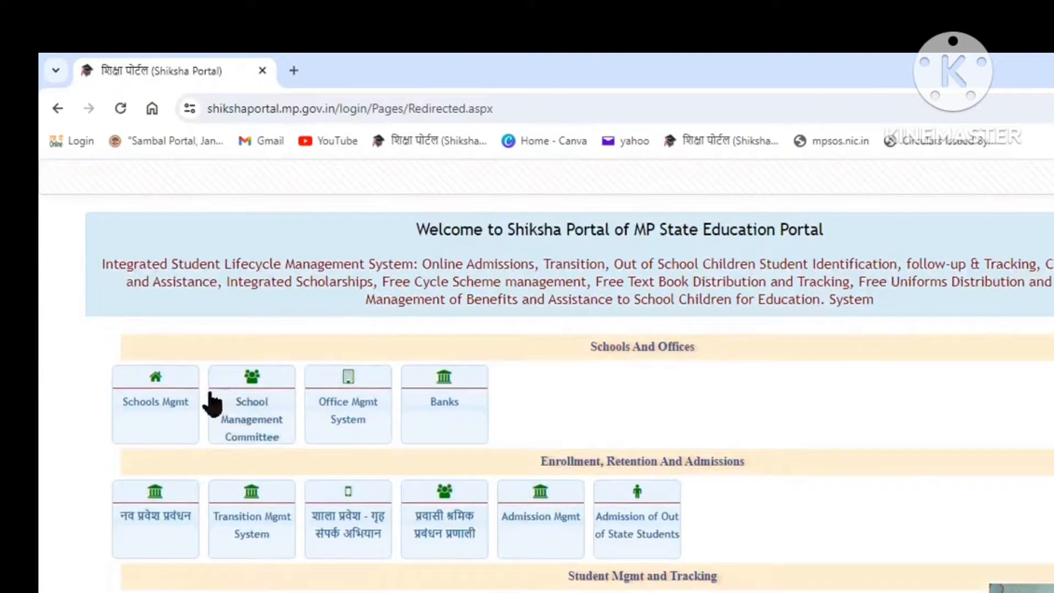
pyautogui.scroll(-2, 602, 330)
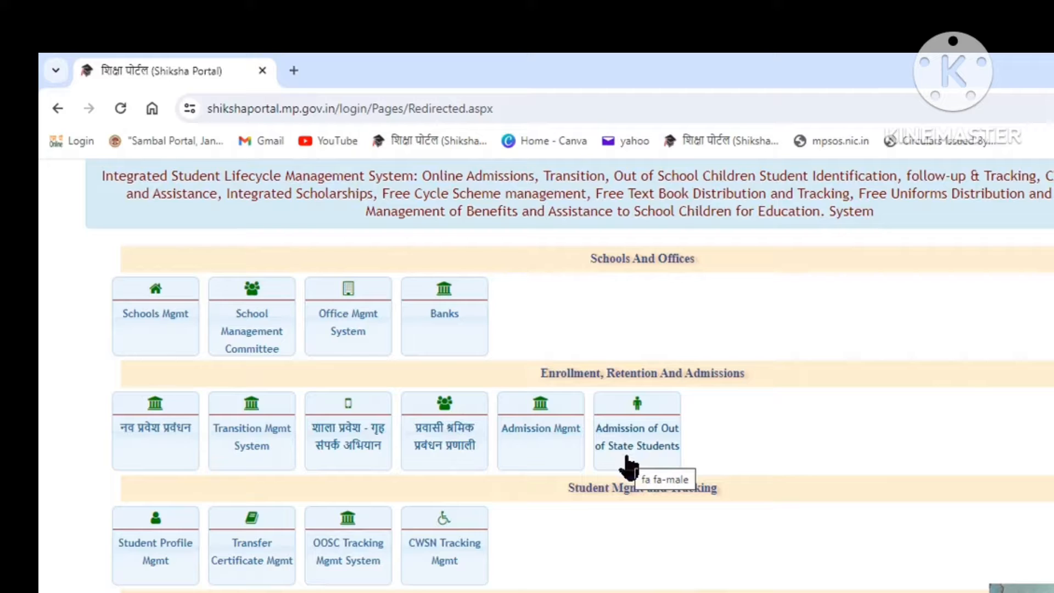
pyautogui.click(541, 456)
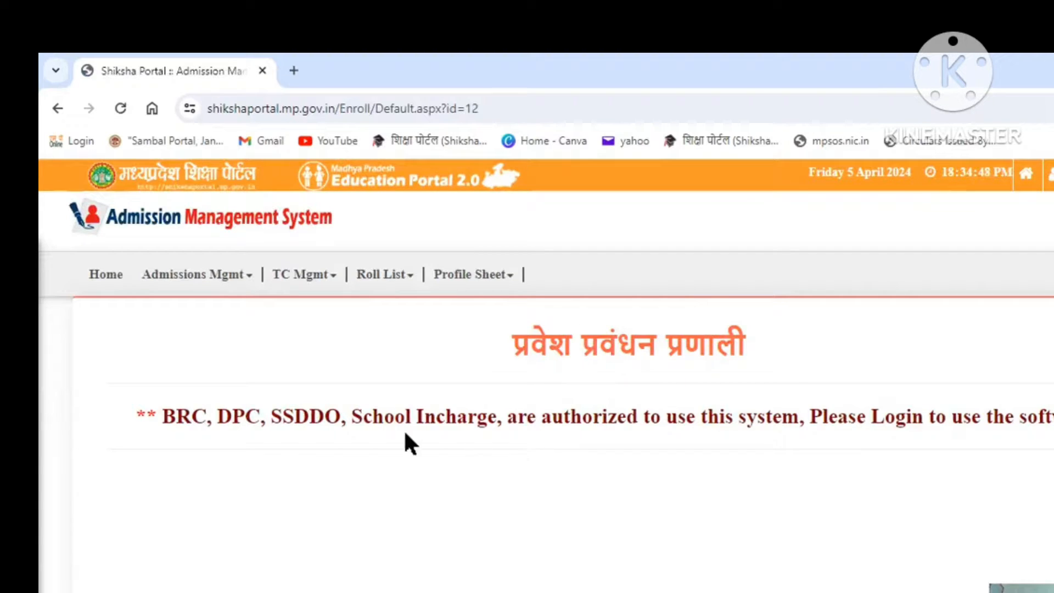
# Open the Promote Students to Higher Class [Format - 1A] page from the admissions management options.
pyautogui.click(110, 305)
pyautogui.click(187, 280)
pyautogui.moveTo(243, 281)
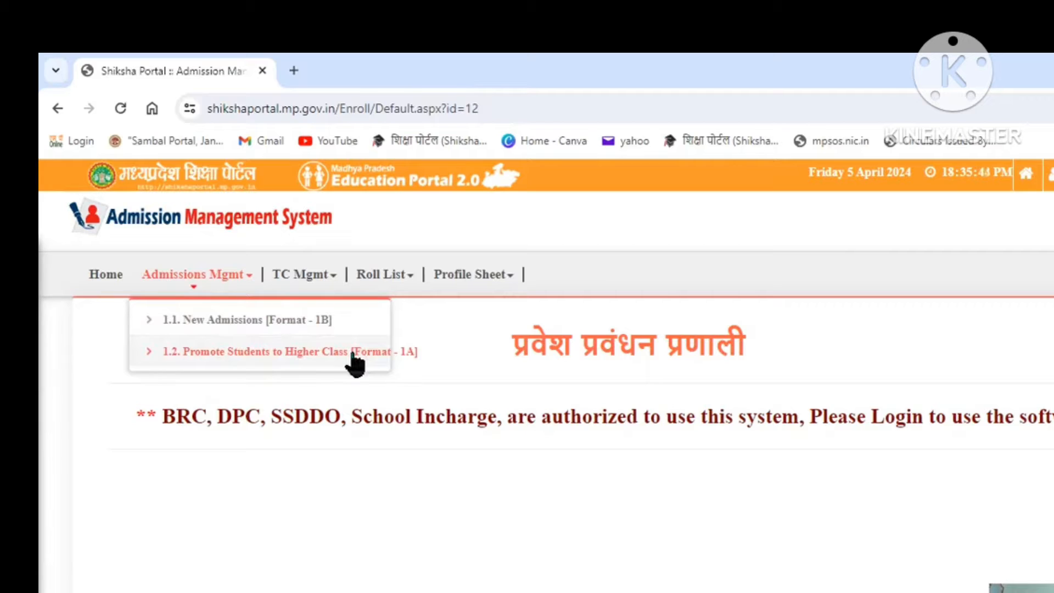
pyautogui.press('ctrl')
pyautogui.press('ctrl')
pyautogui.click(353, 356)
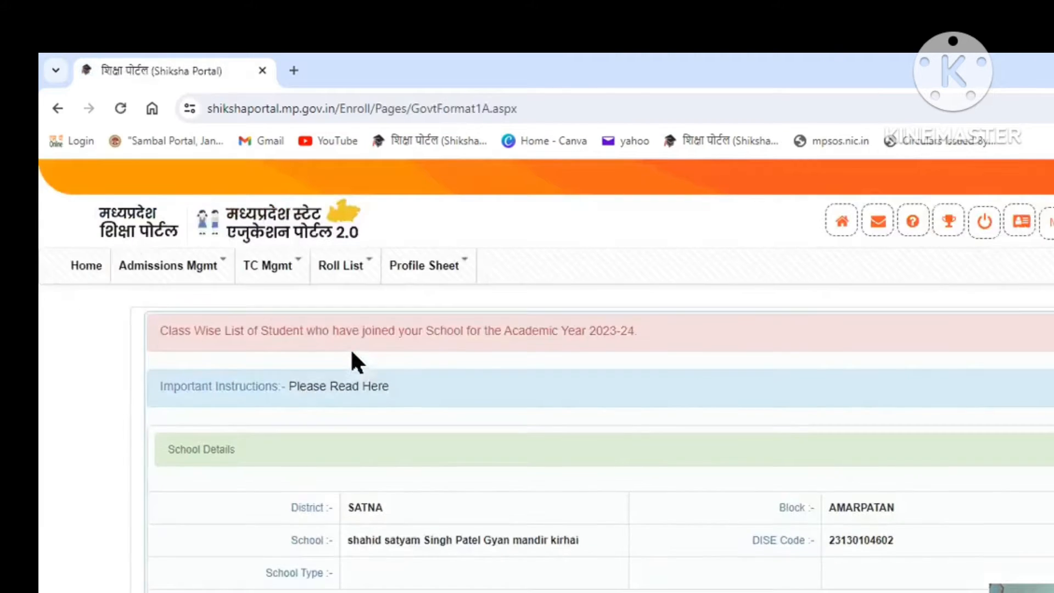
# Set the academic year to 2024-25 for the class-wise student list.
pyautogui.scroll(-3, 352, 353)
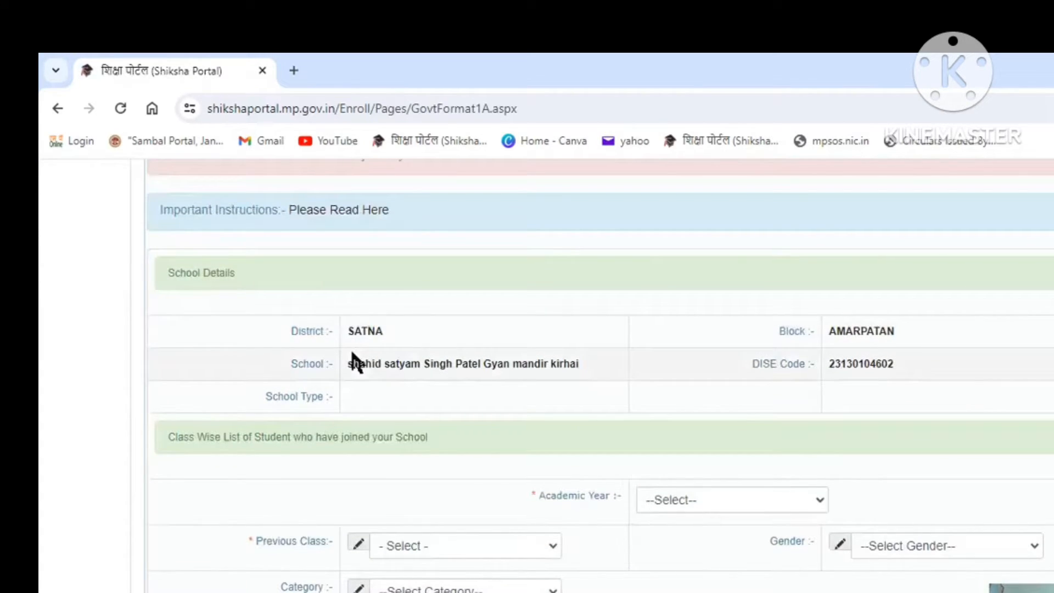
pyautogui.scroll(-2, 459, 359)
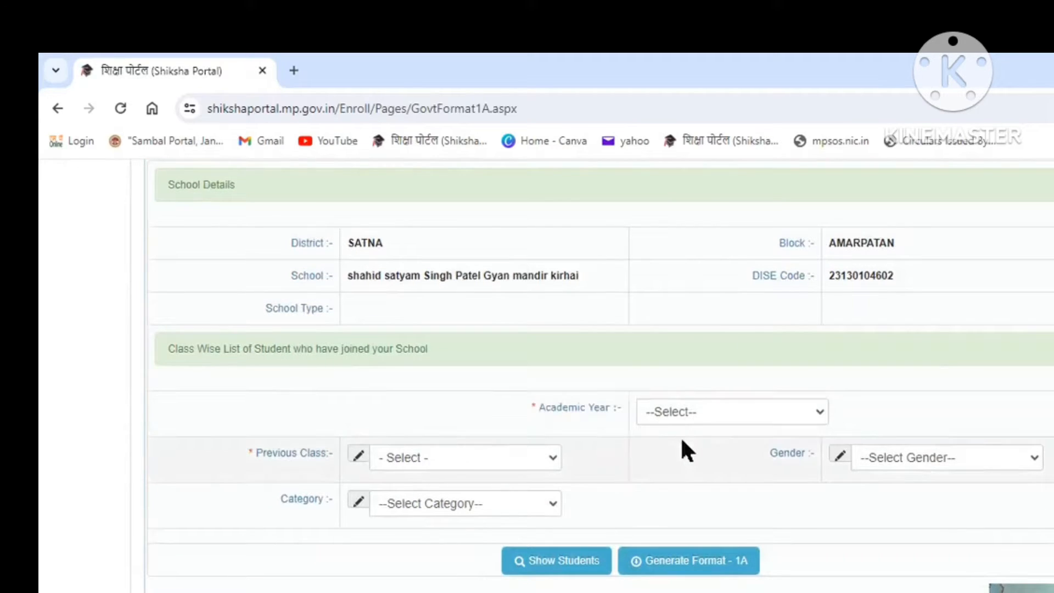
pyautogui.click(700, 435)
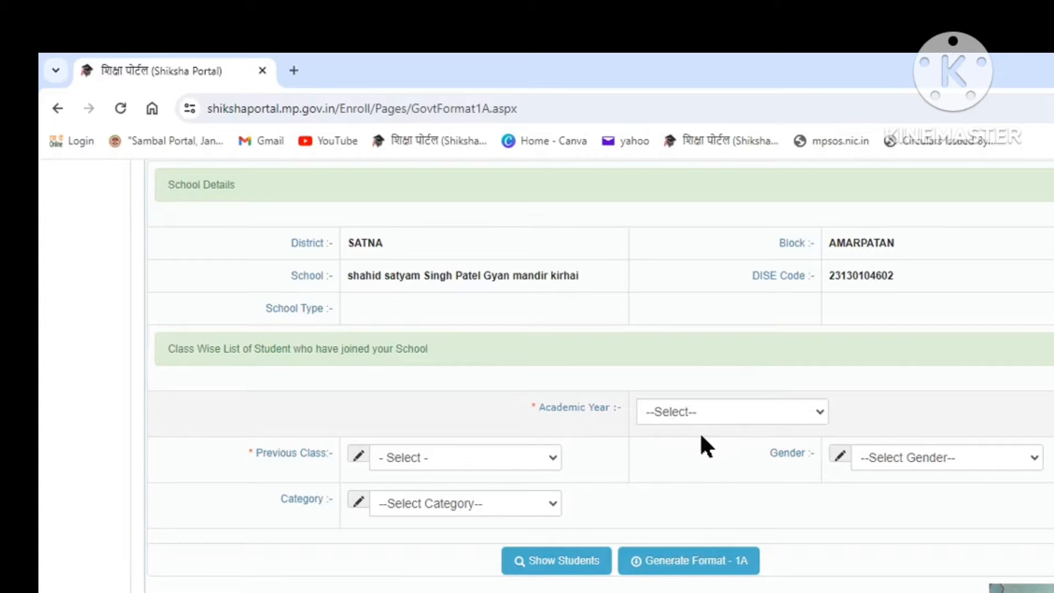
pyautogui.click(702, 437)
pyautogui.click(703, 412)
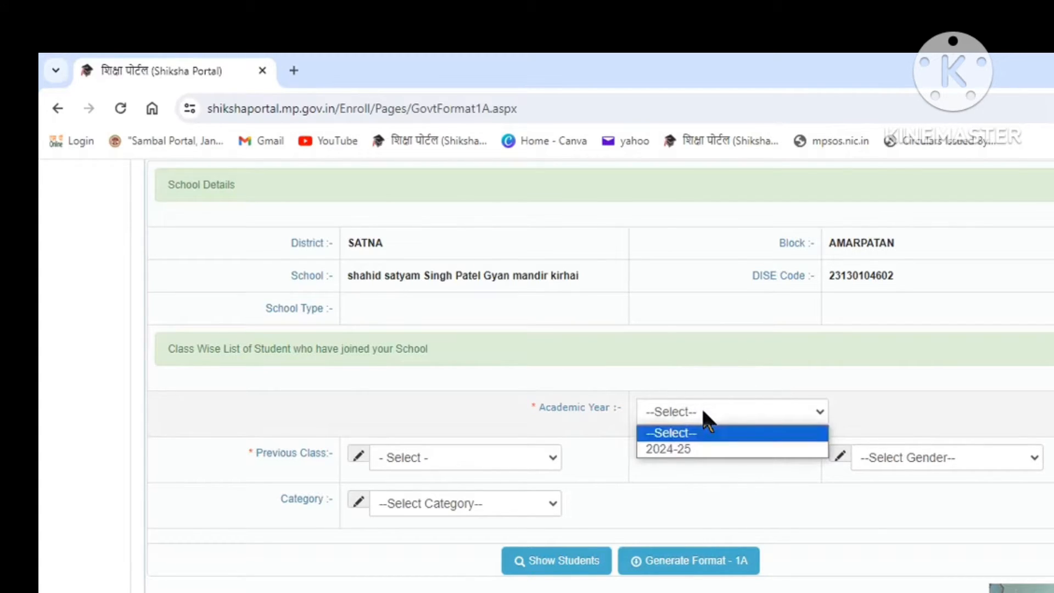
pyautogui.click(693, 451)
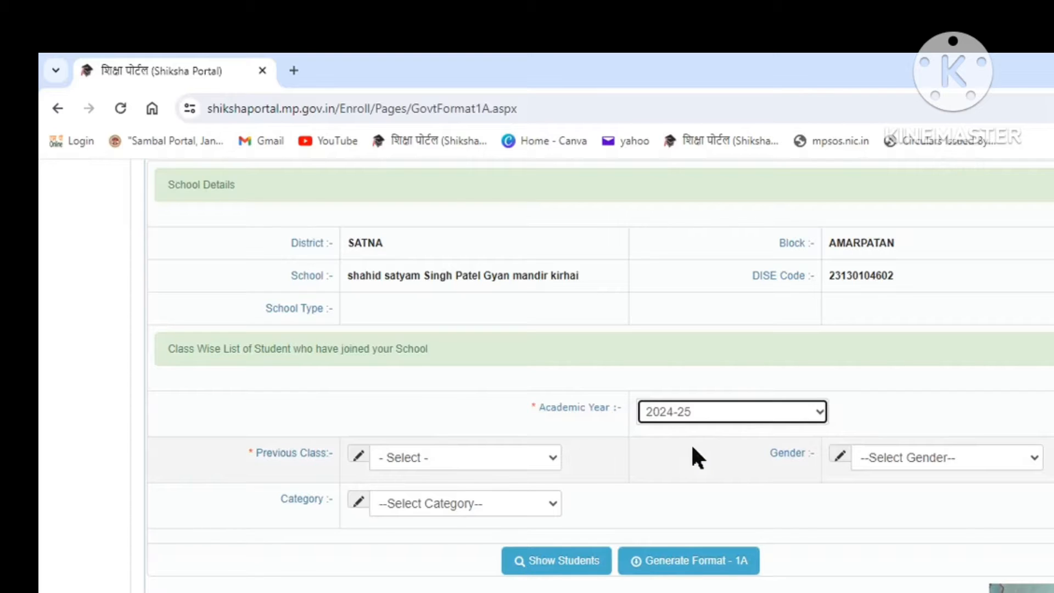
# Show the students filtered by previous class 1 st, gender BOY and category OBC.
pyautogui.click(497, 460)
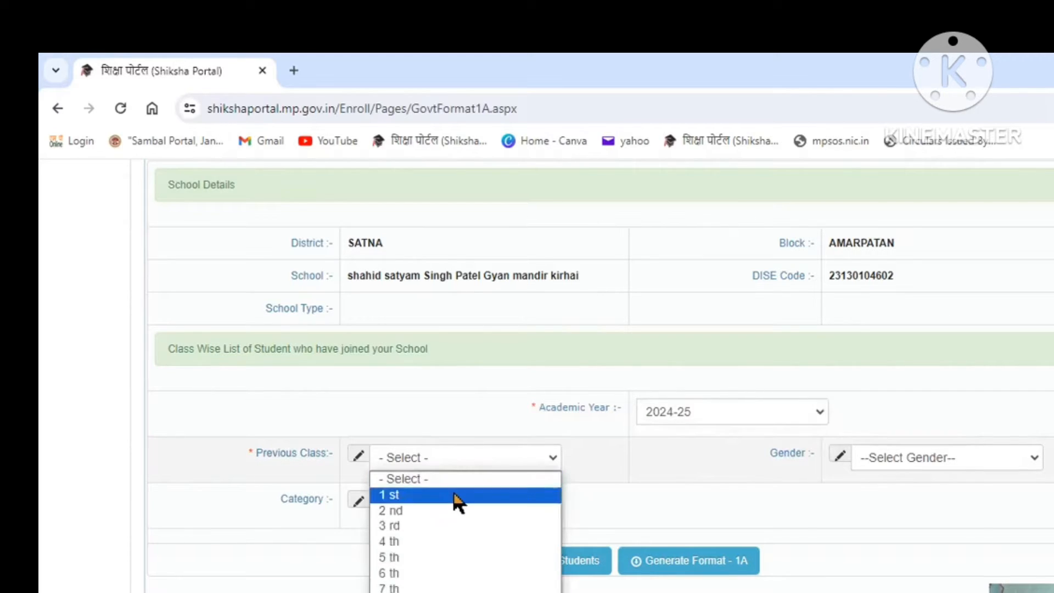
pyautogui.click(454, 495)
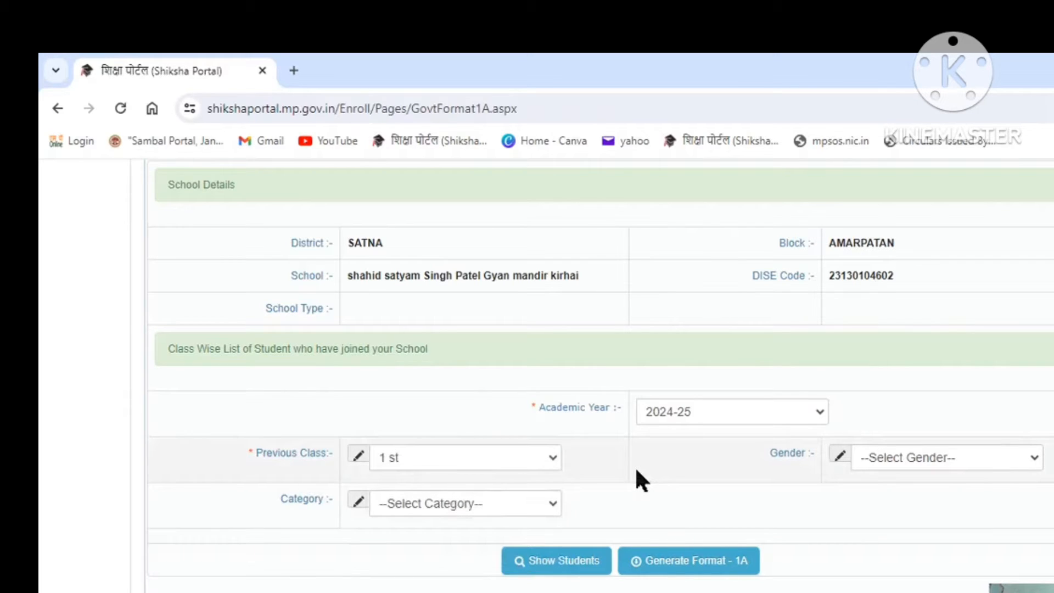
pyautogui.click(926, 468)
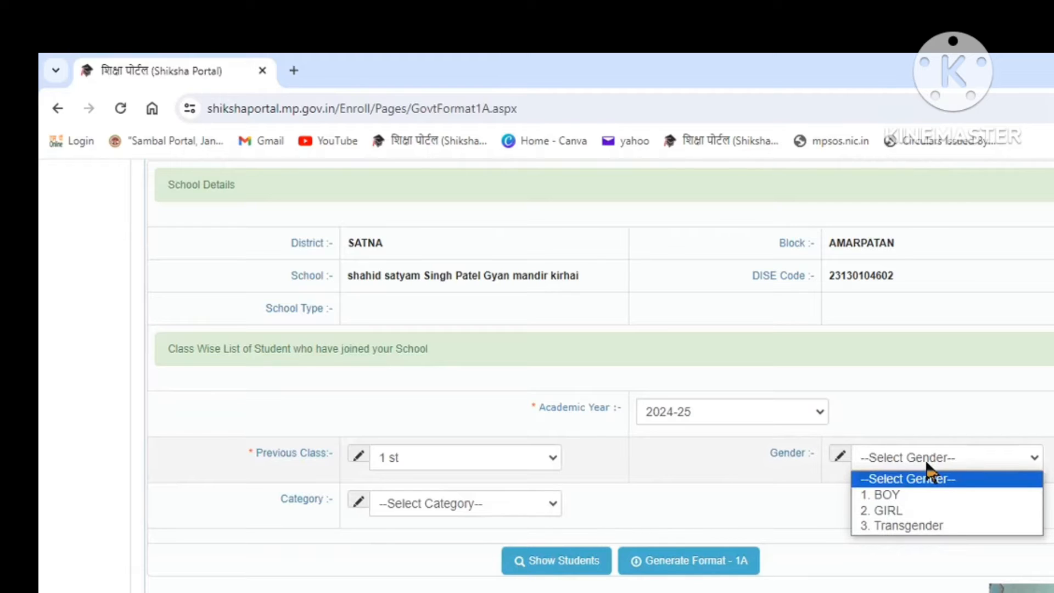
pyautogui.click(924, 496)
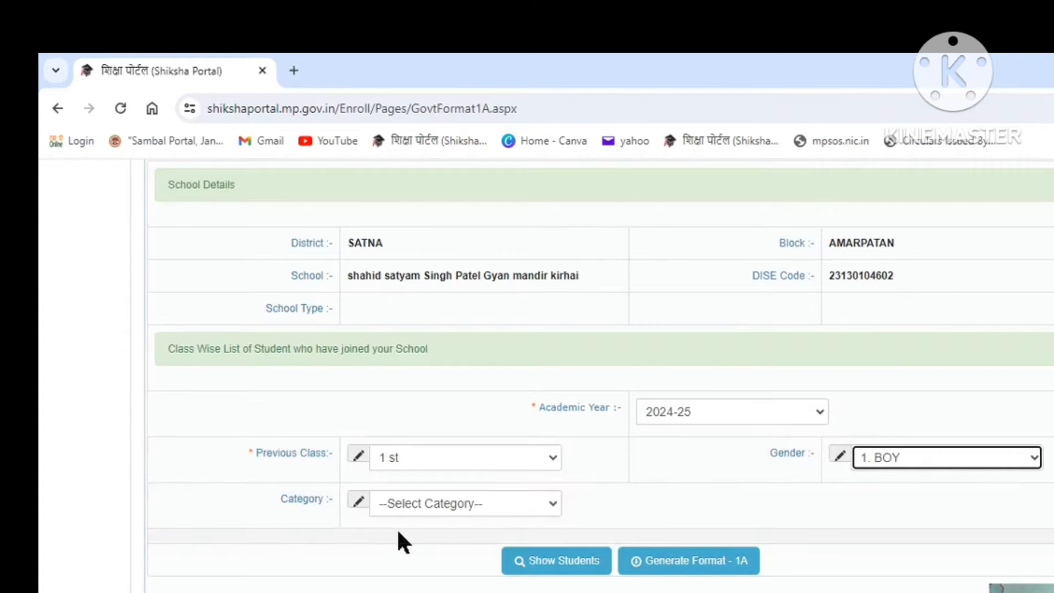
pyautogui.click(459, 504)
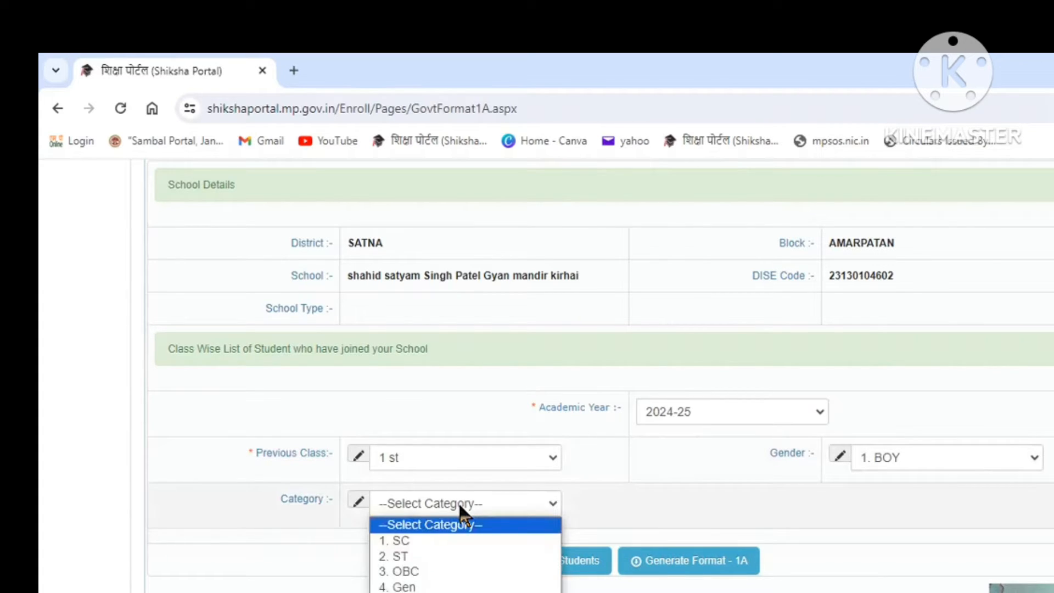
pyautogui.click(450, 571)
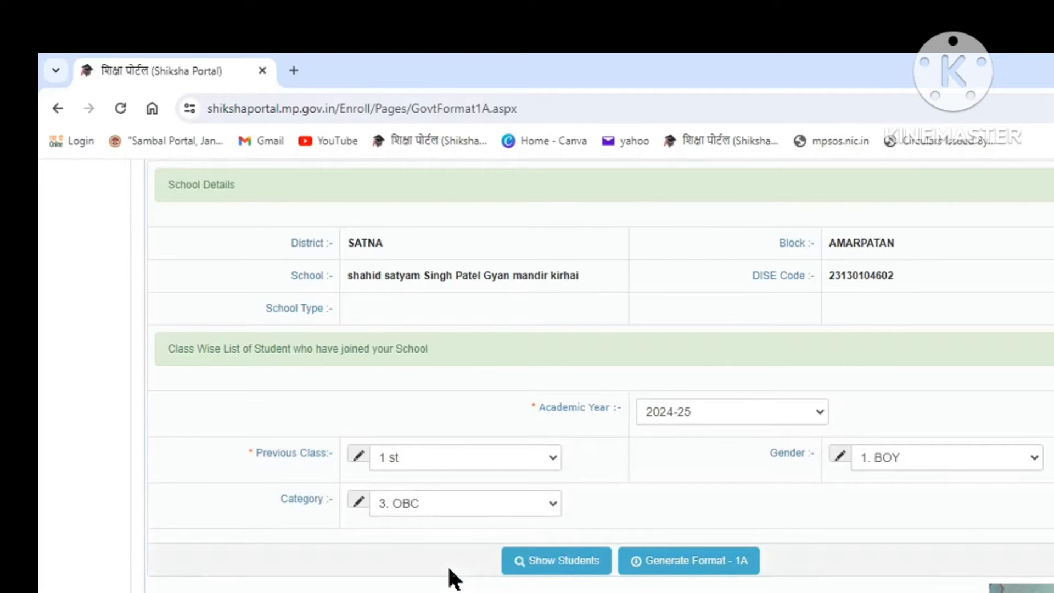
pyautogui.click(557, 571)
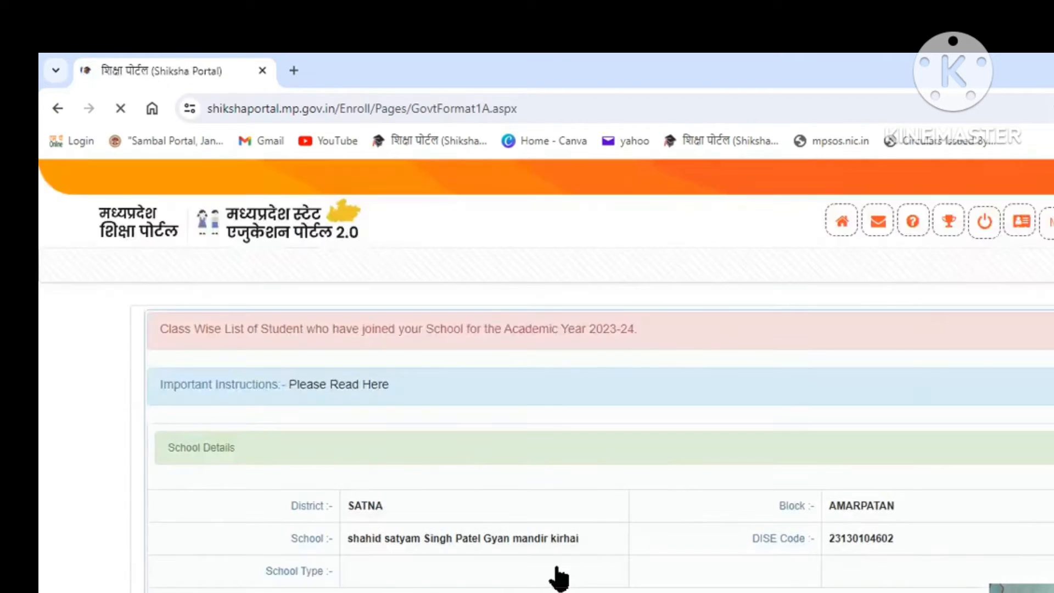
pyautogui.scroll(-6, 555, 536)
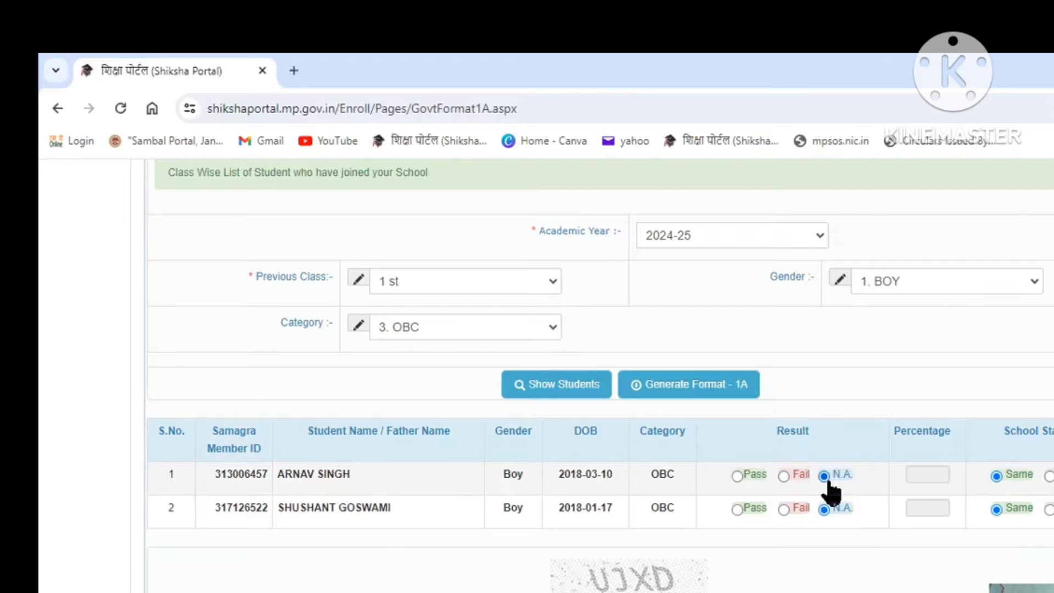
# Try the Pass, Fail and N.A. results in turn for the first listed student.
pyautogui.click(737, 477)
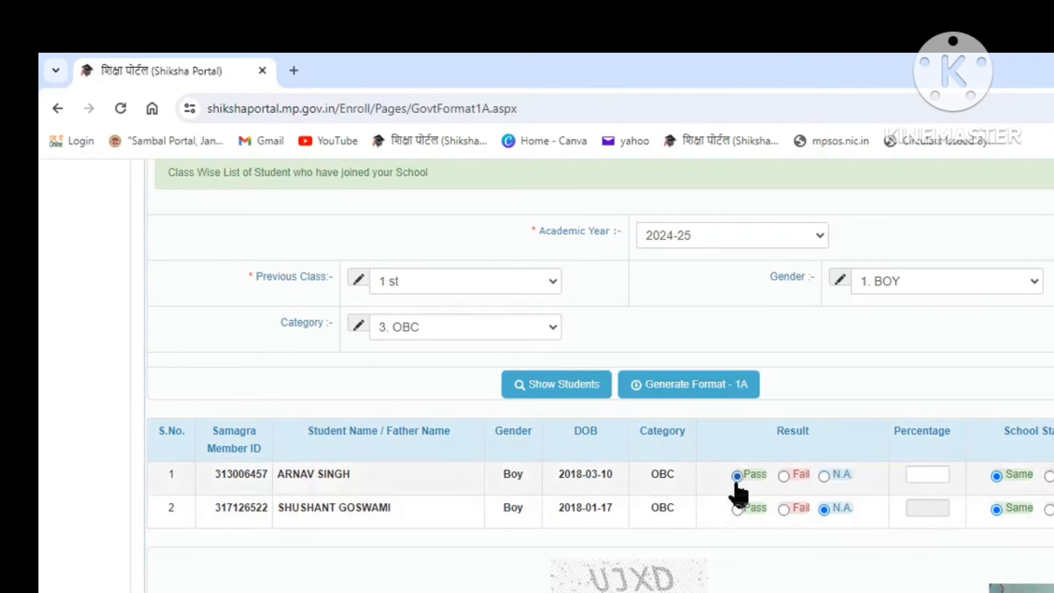
pyautogui.click(784, 477)
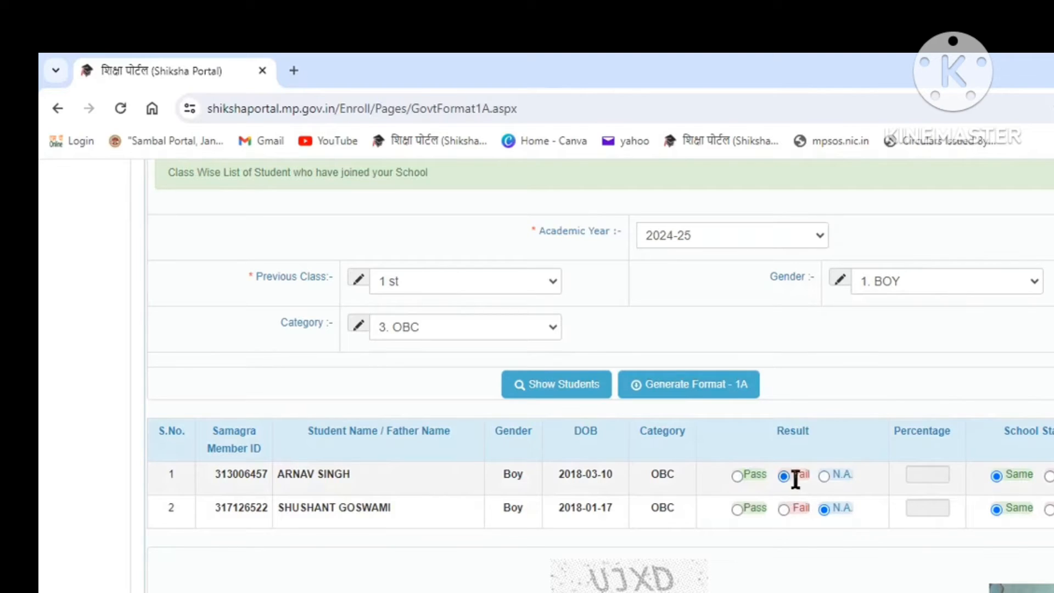
pyautogui.click(826, 478)
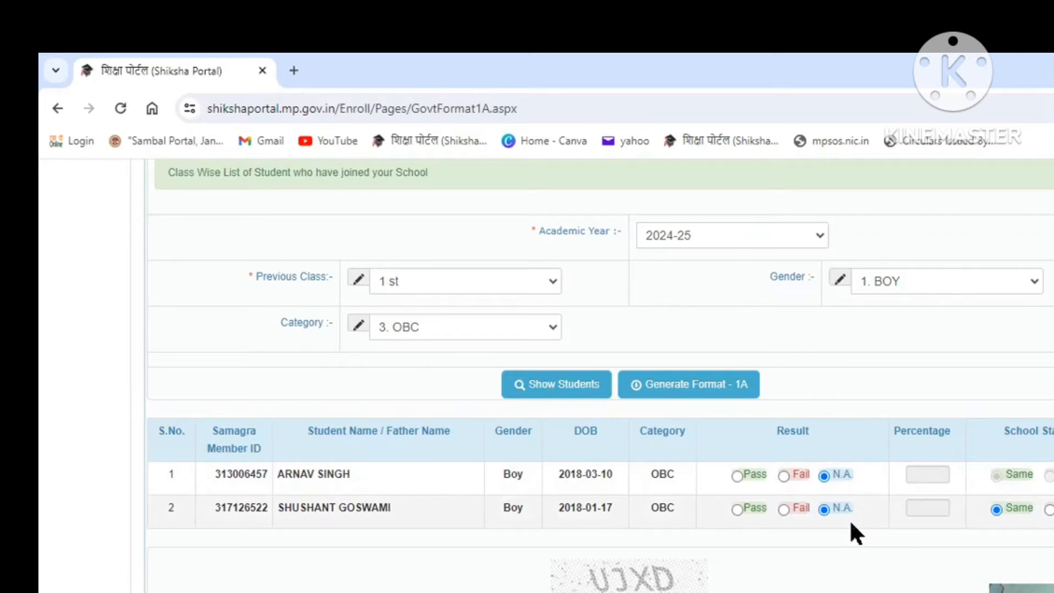
# Mark both listed students as Pass, with percentage 91 for the first and 84 for the second.
pyautogui.click(738, 476)
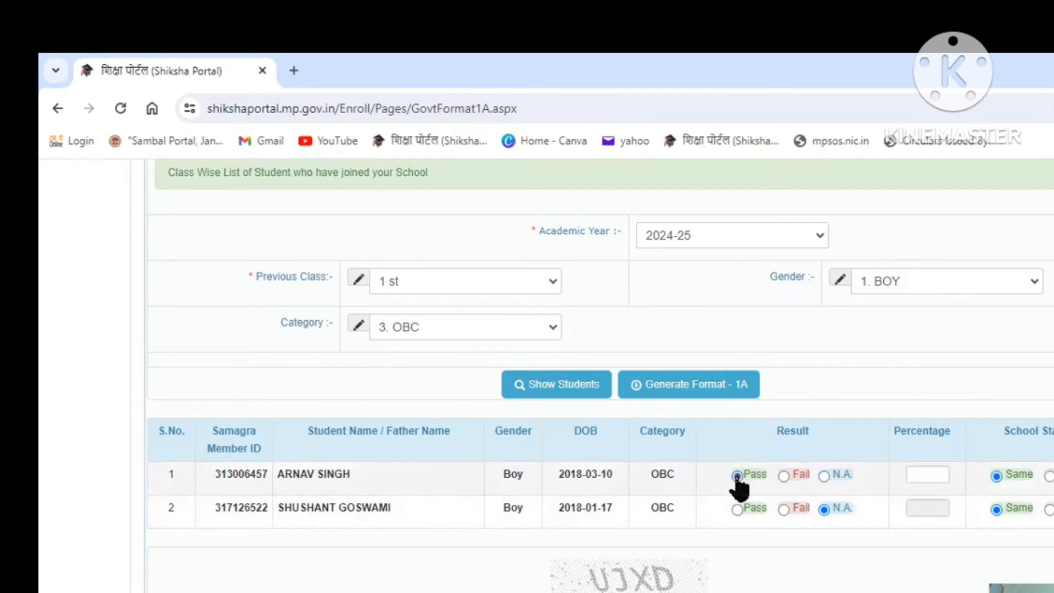
pyautogui.click(924, 476)
pyautogui.write('91')
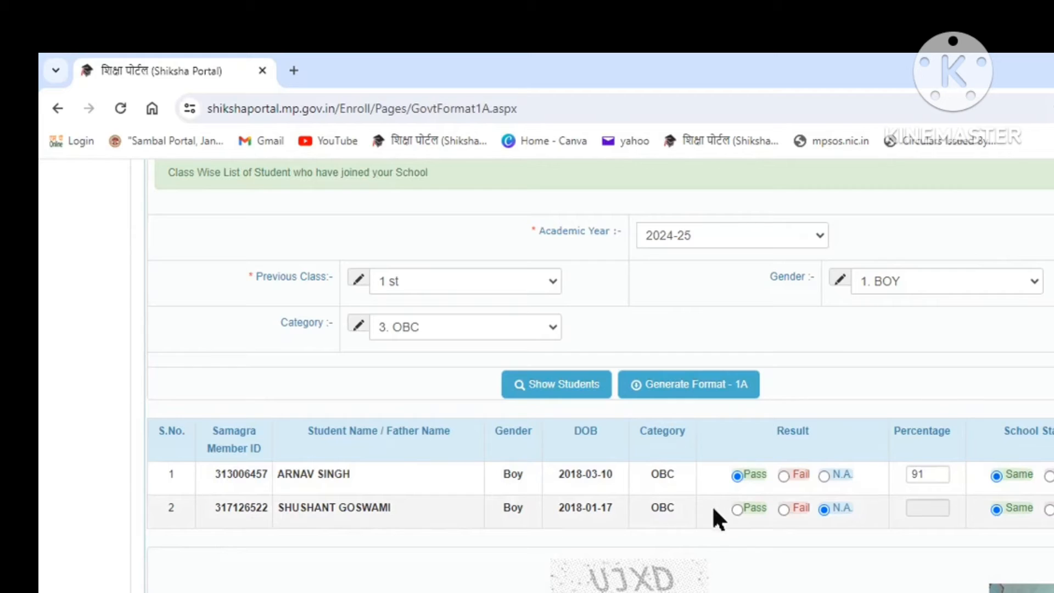
pyautogui.click(736, 509)
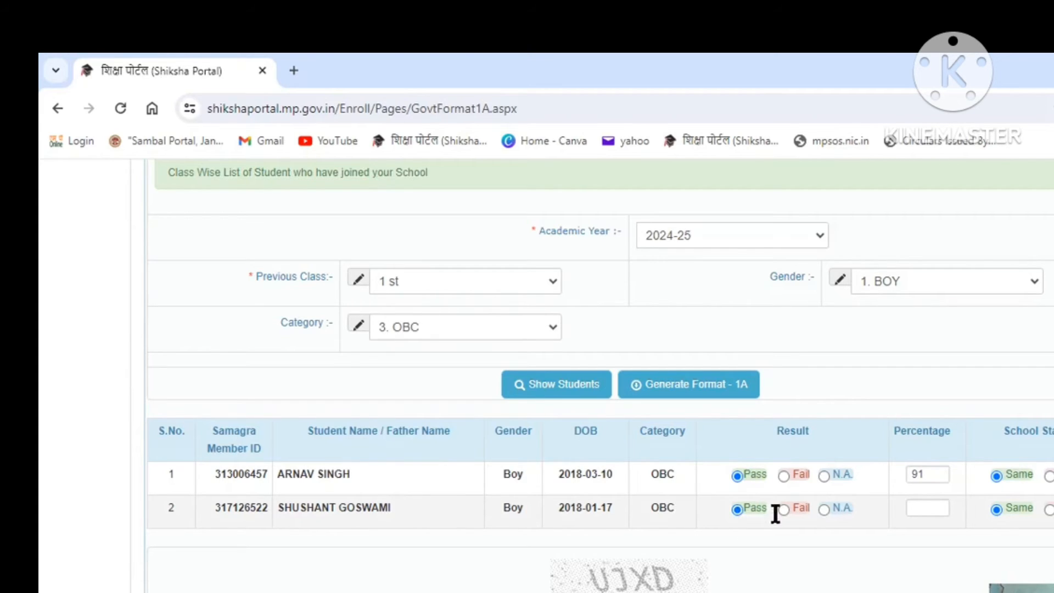
pyautogui.click(927, 509)
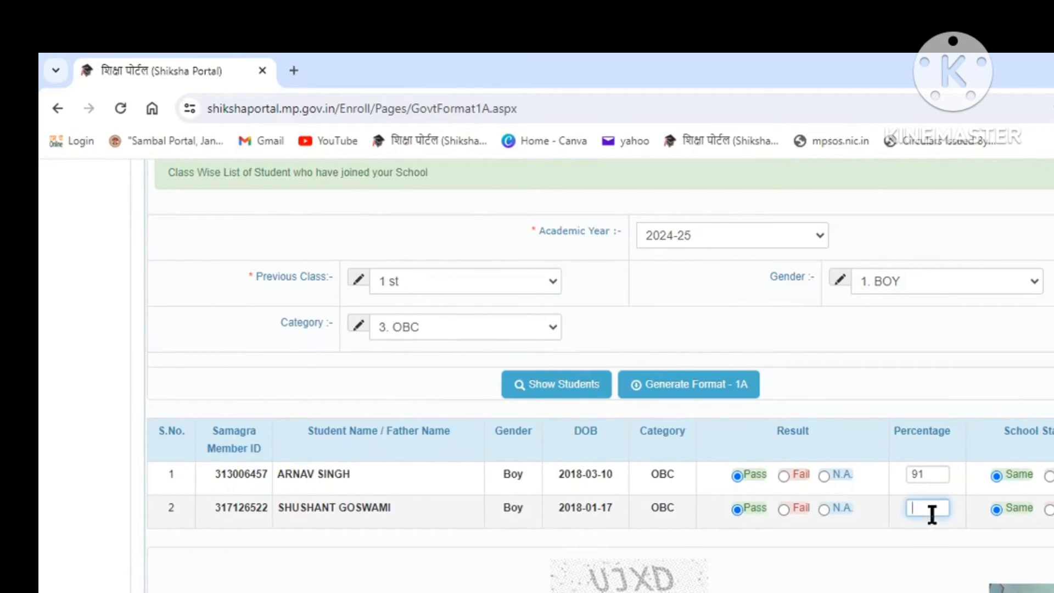
pyautogui.write('84')
pyautogui.click(925, 543)
# Enter the displayed verification code and register the students.
pyautogui.scroll(-3, 796, 506)
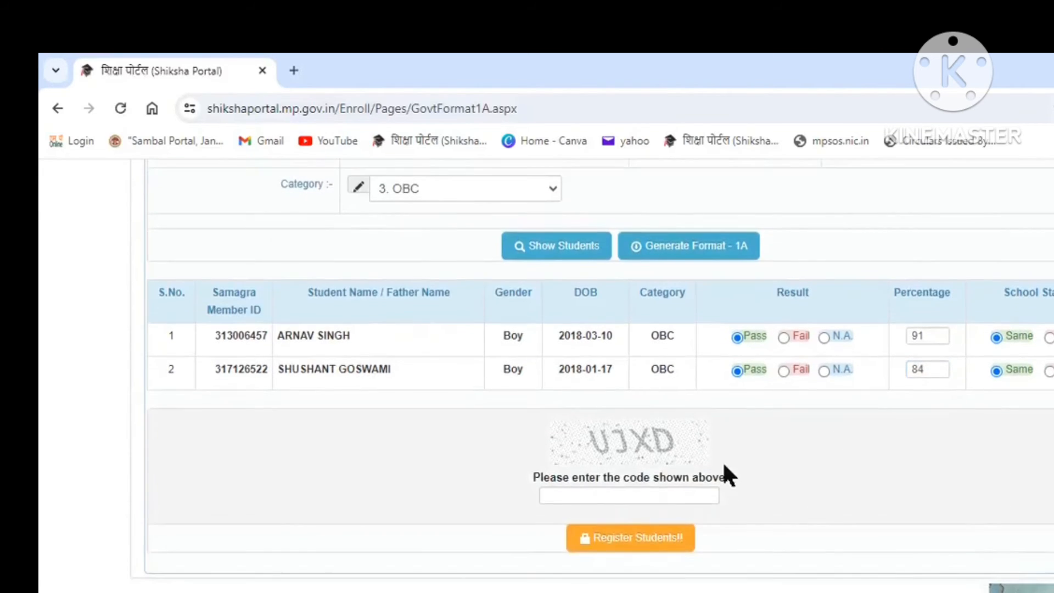
pyautogui.click(580, 494)
pyautogui.write('U')
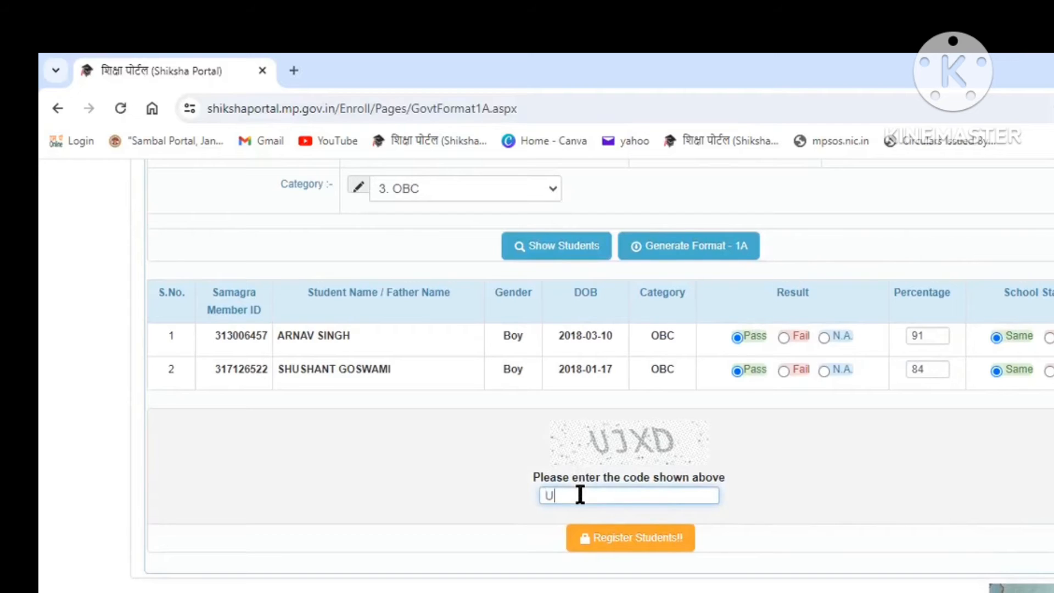
pyautogui.write('JXD')
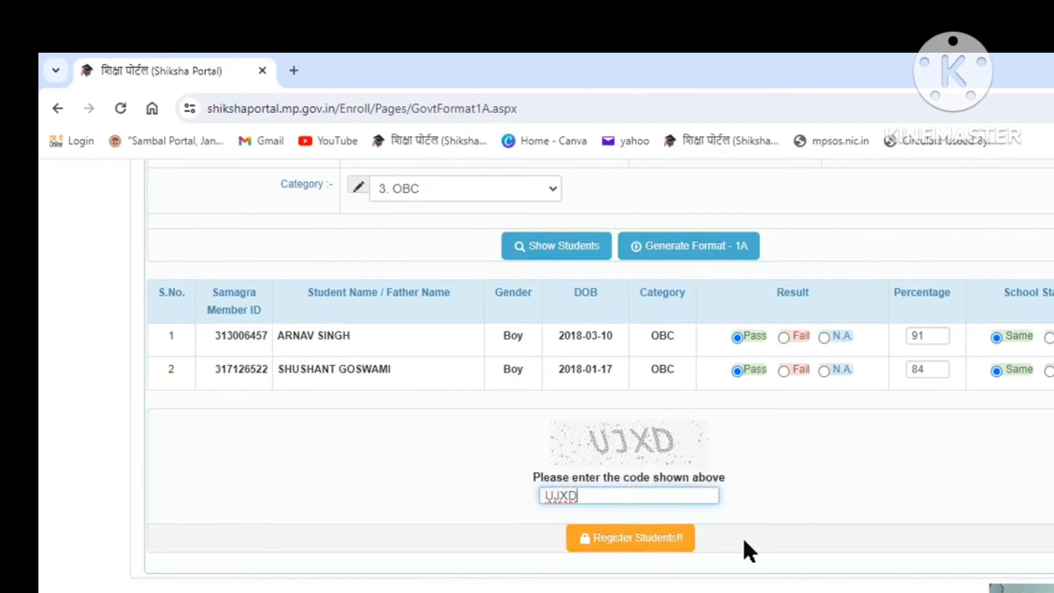
pyautogui.click(635, 543)
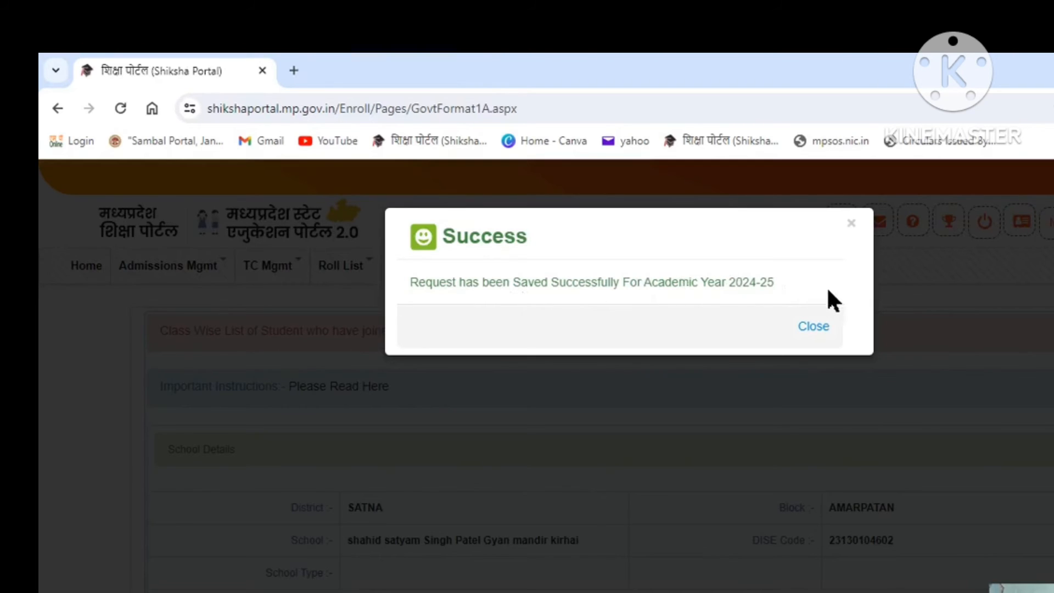
# Capture a rectangular screen snip of the success message, and close the message.
pyautogui.press('super+shift+s')
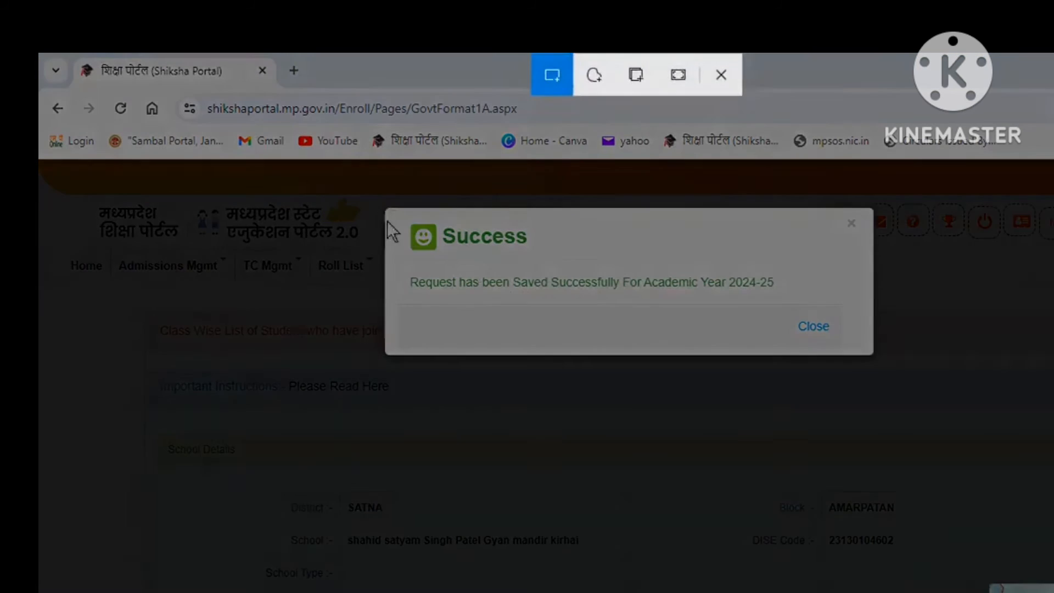
pyautogui.moveTo(387, 210); pyautogui.dragTo(874, 359)
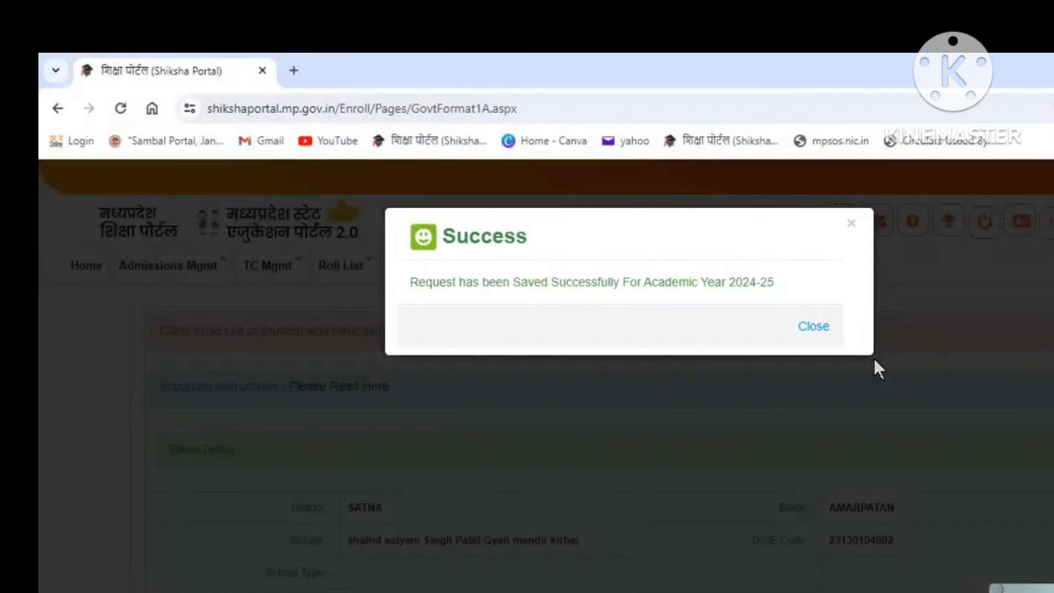
pyautogui.click(815, 329)
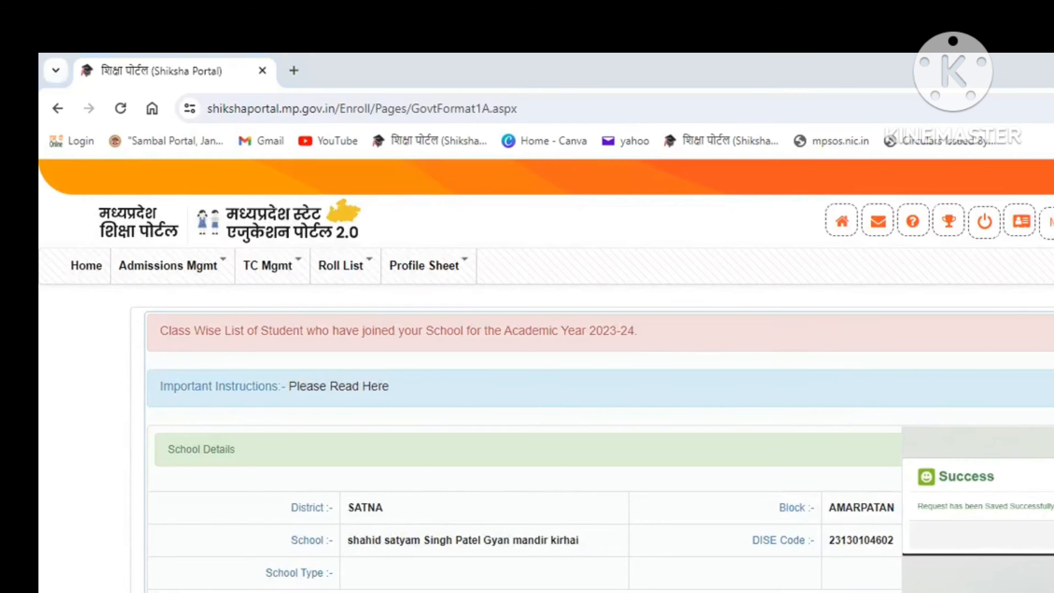
# Try previous class 2 nd and gender GIRL in the student filter, switching each back to 1 st and BOY.
pyautogui.scroll(-6, 862, 456)
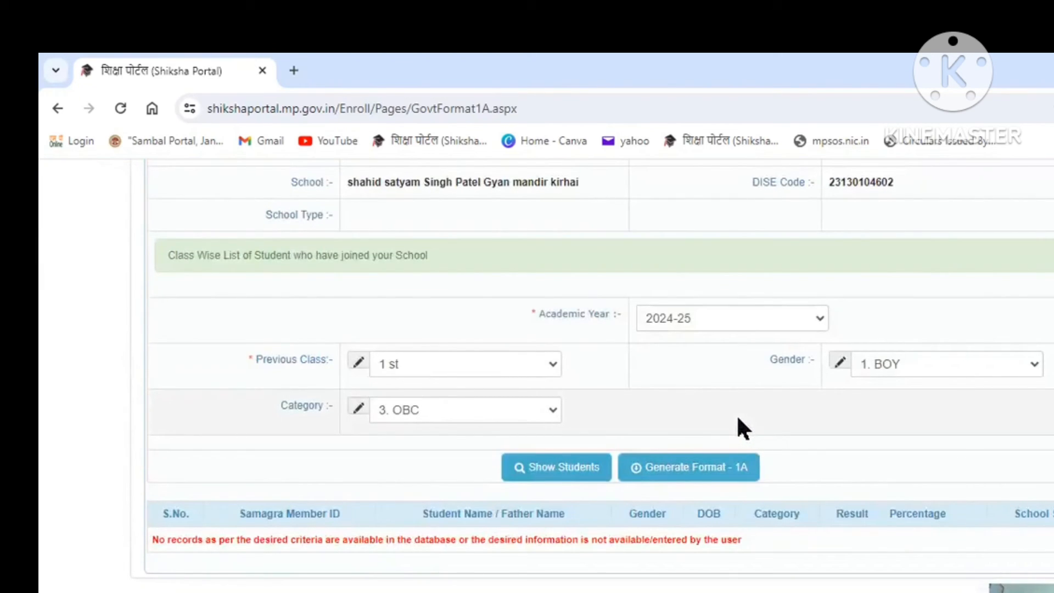
pyautogui.click(452, 370)
pyautogui.click(450, 418)
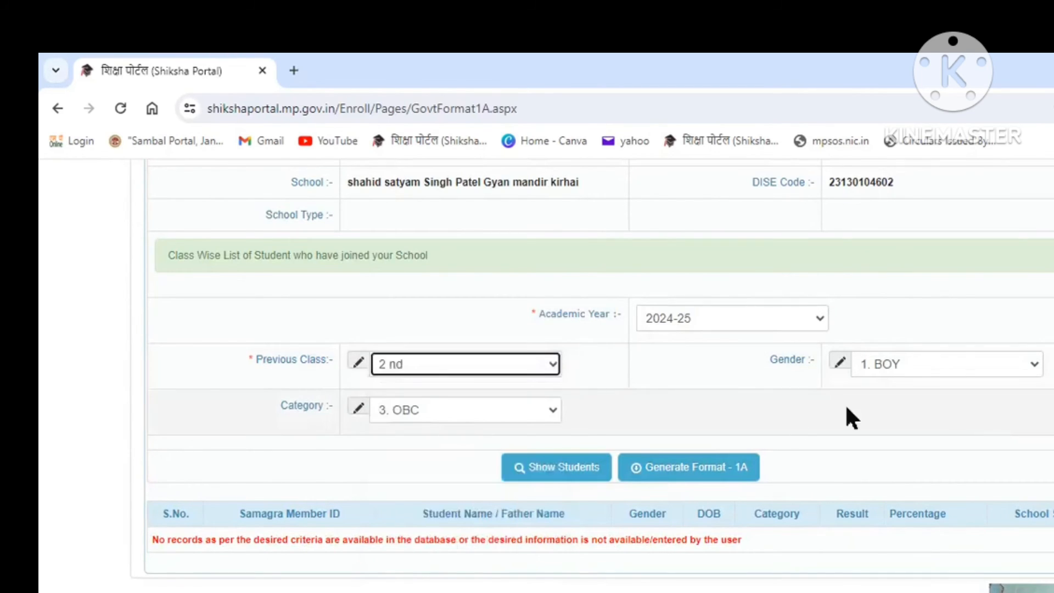
pyautogui.click(482, 370)
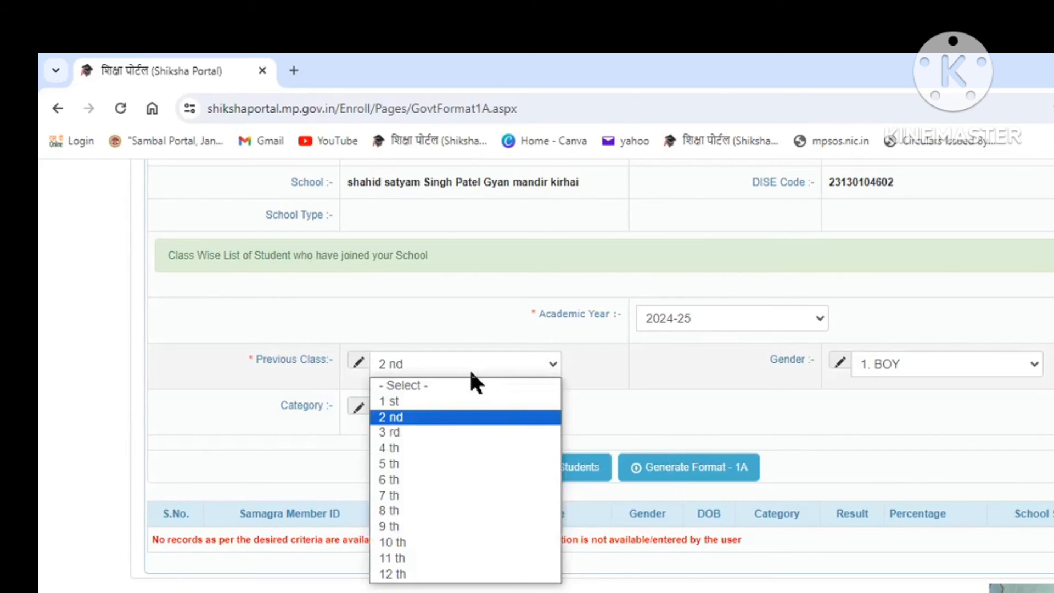
pyautogui.click(449, 401)
pyautogui.click(903, 368)
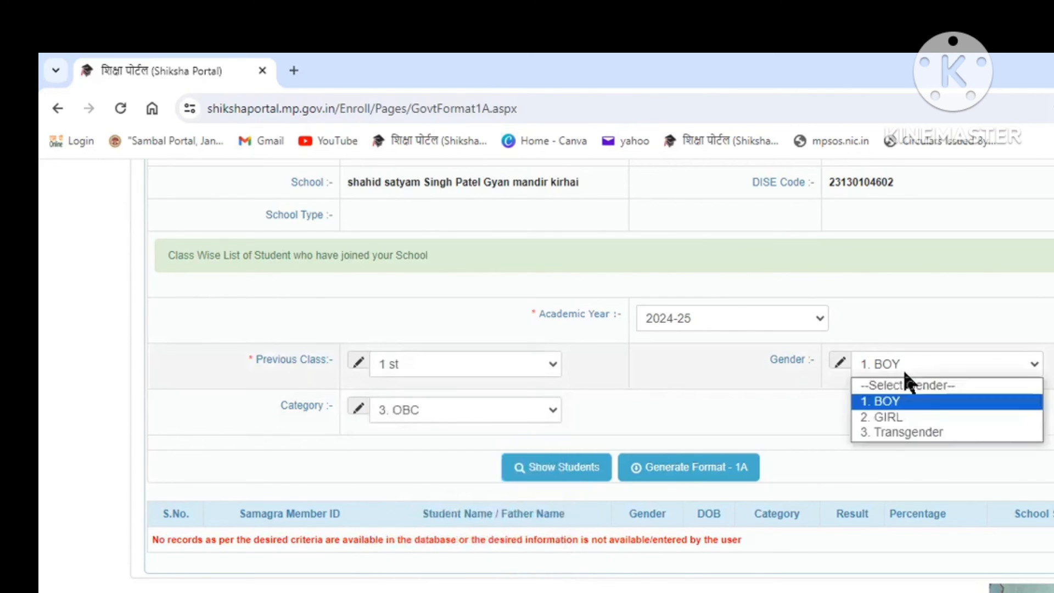
pyautogui.click(898, 417)
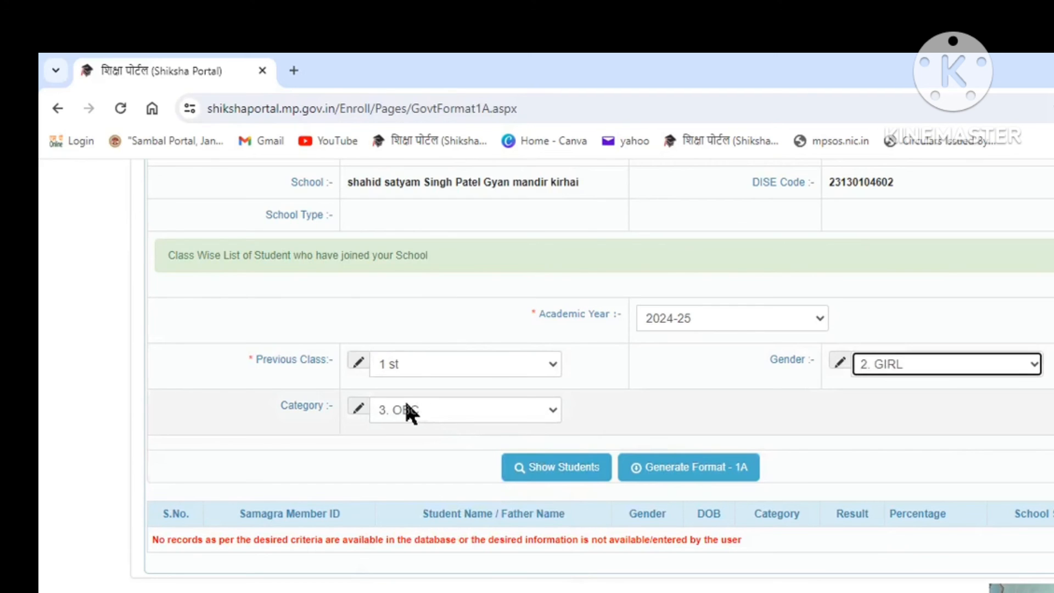
pyautogui.click(932, 367)
pyautogui.click(926, 402)
# Set the category filter to SC and show the matching class 1 st boys.
pyautogui.click(530, 409)
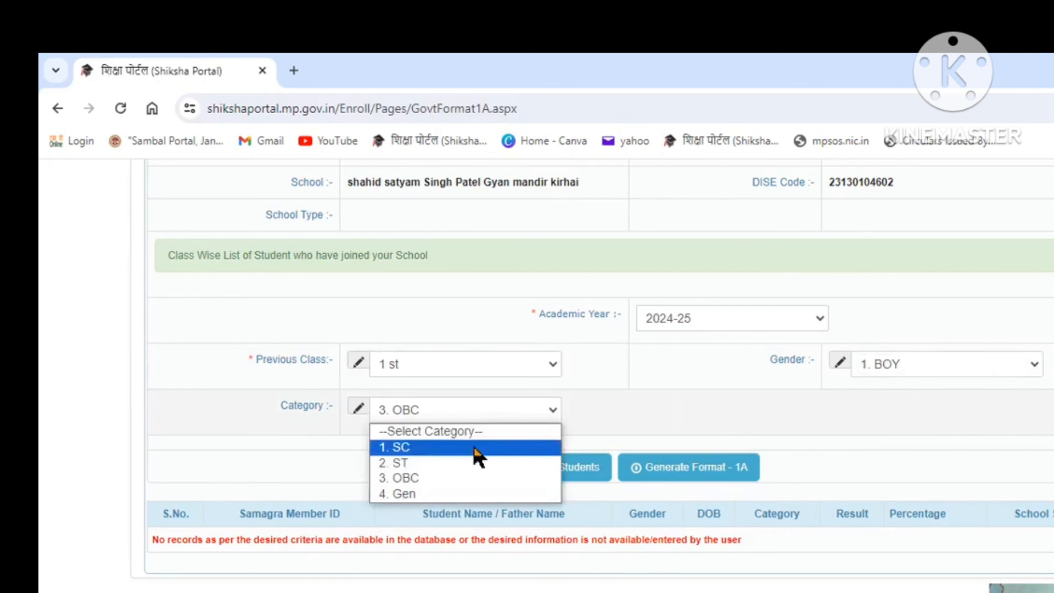
pyautogui.click(473, 446)
pyautogui.click(559, 475)
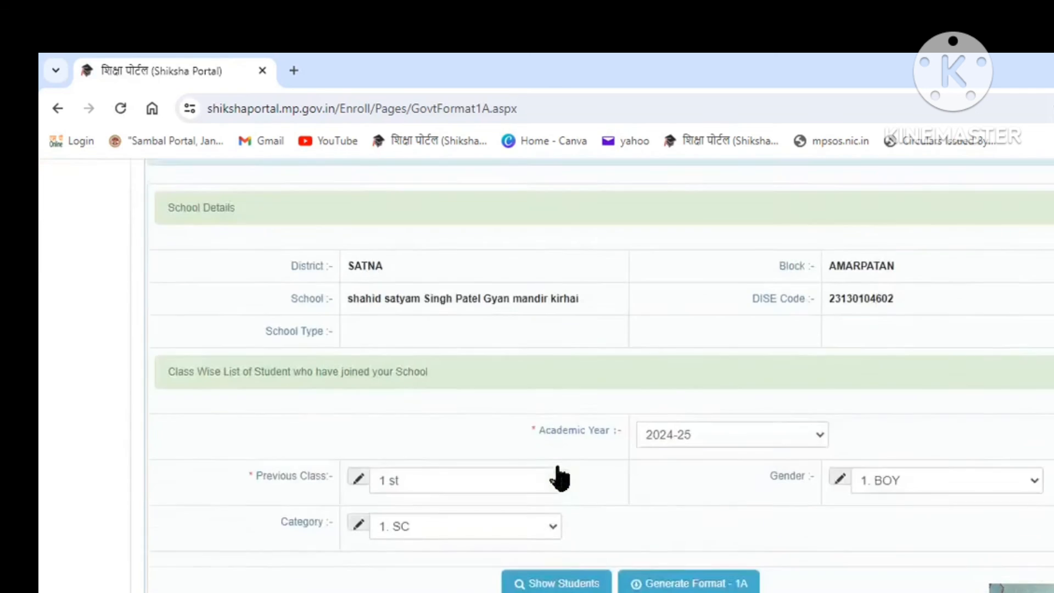
pyautogui.scroll(-3, 377, 443)
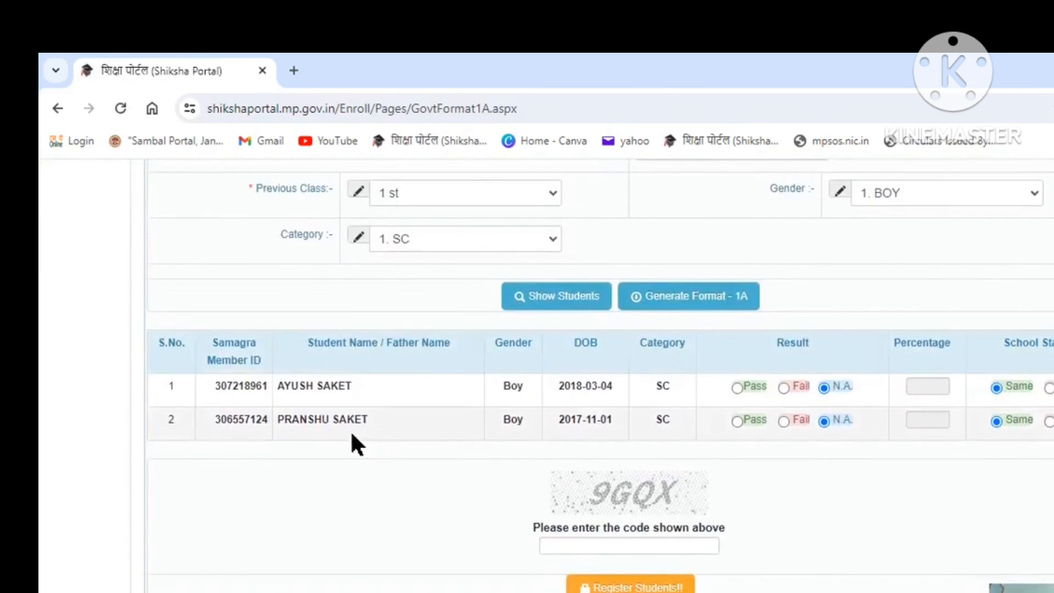